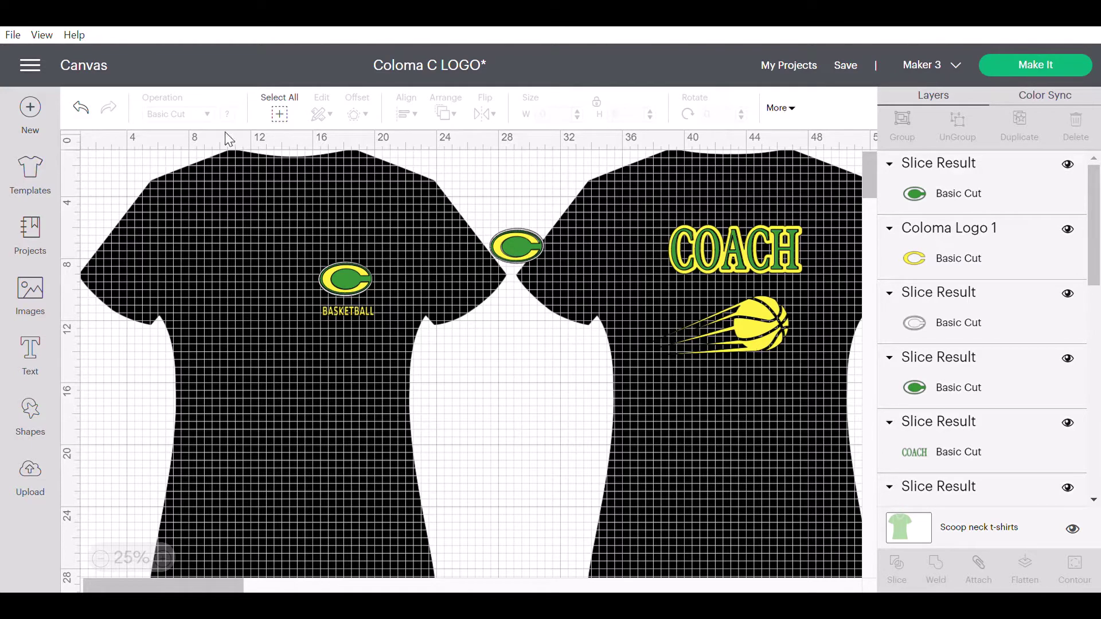
# Try blue and purple shades on the scoop neck t-shirt mockup, then set it back to black
pyautogui.click(346, 198)
pyautogui.click(955, 531)
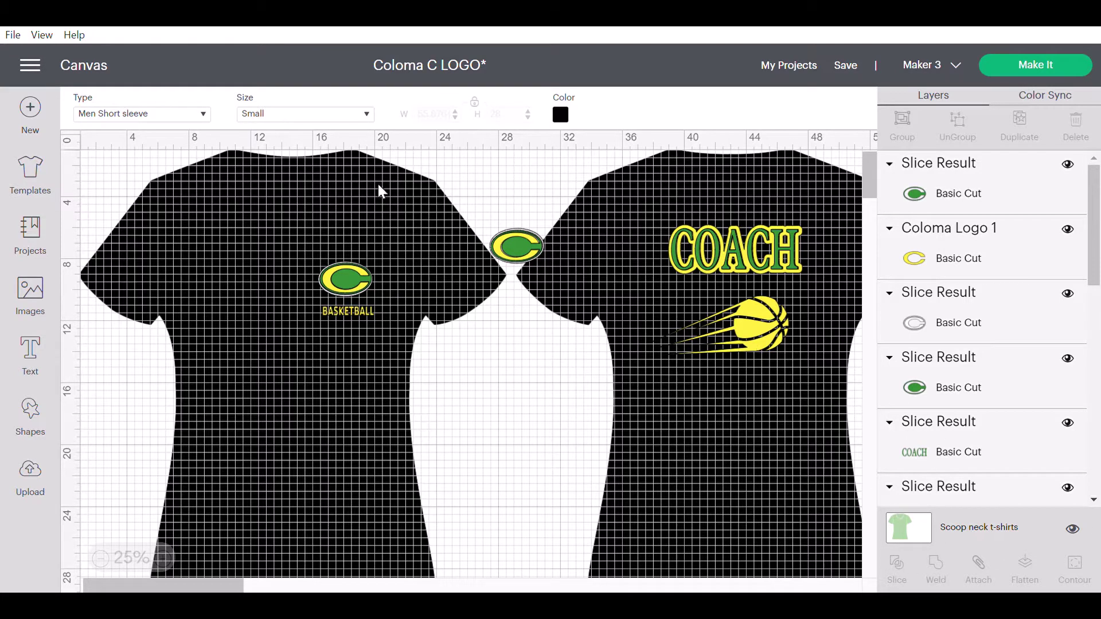
pyautogui.click(566, 115)
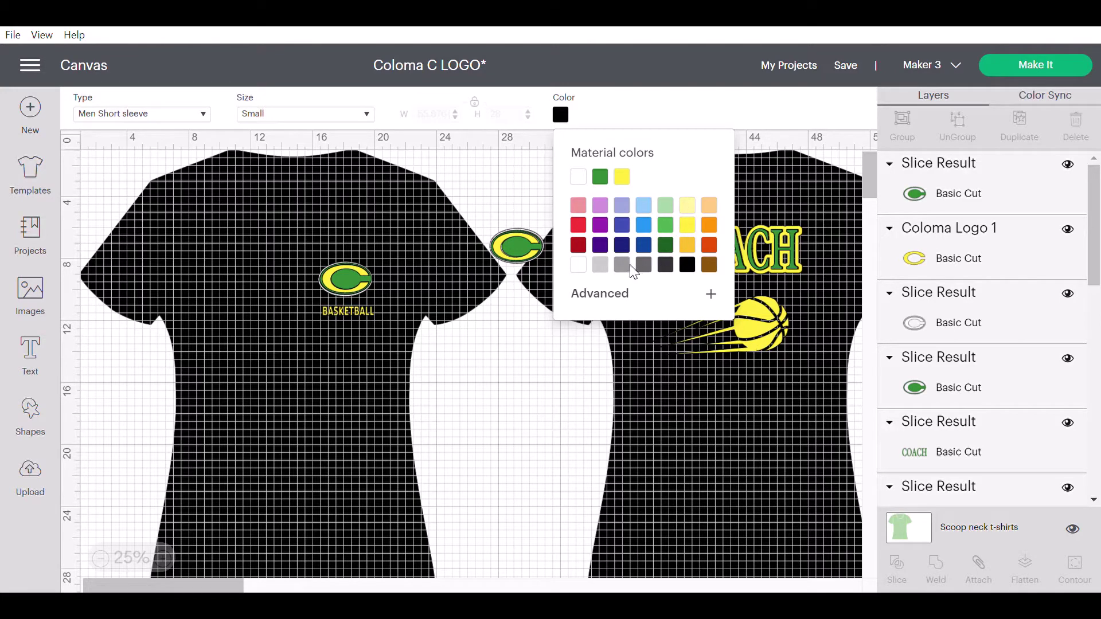
pyautogui.click(645, 226)
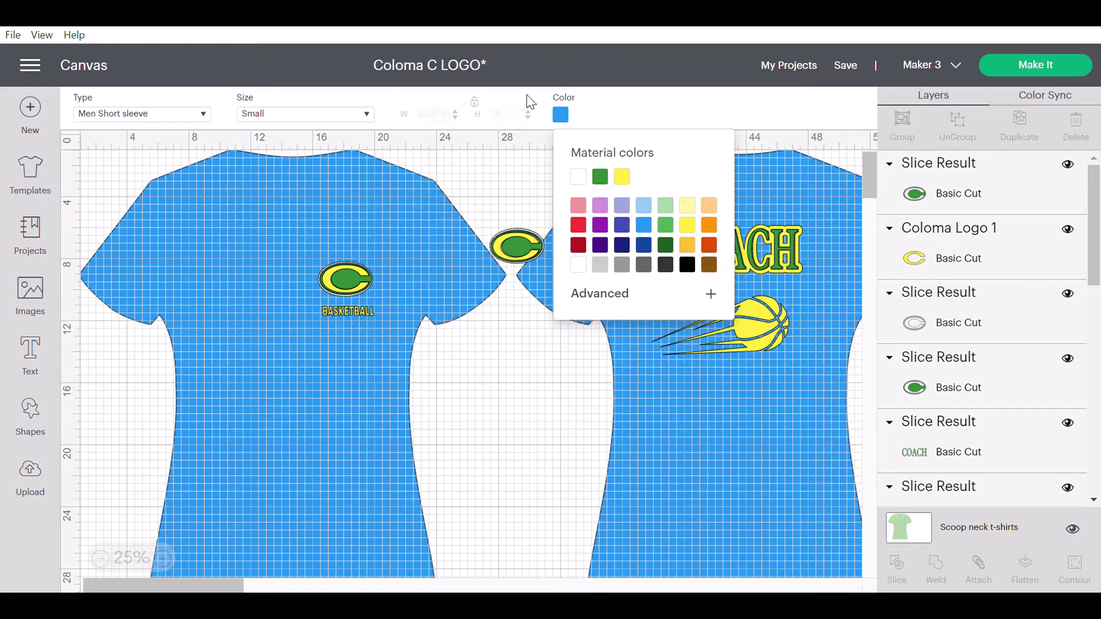
pyautogui.click(601, 205)
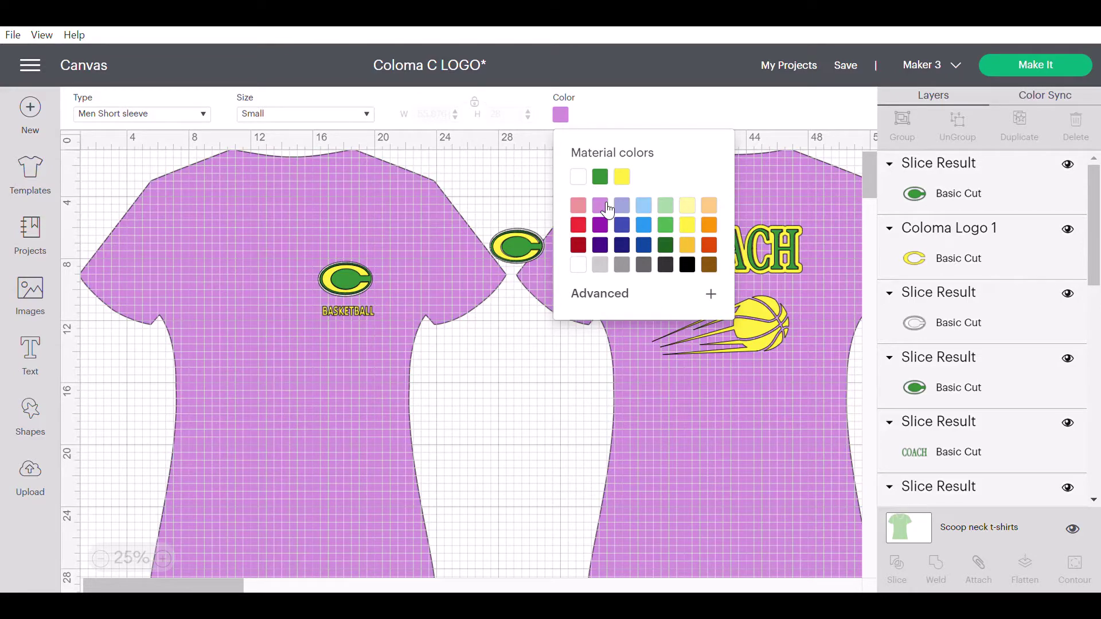
pyautogui.click(711, 294)
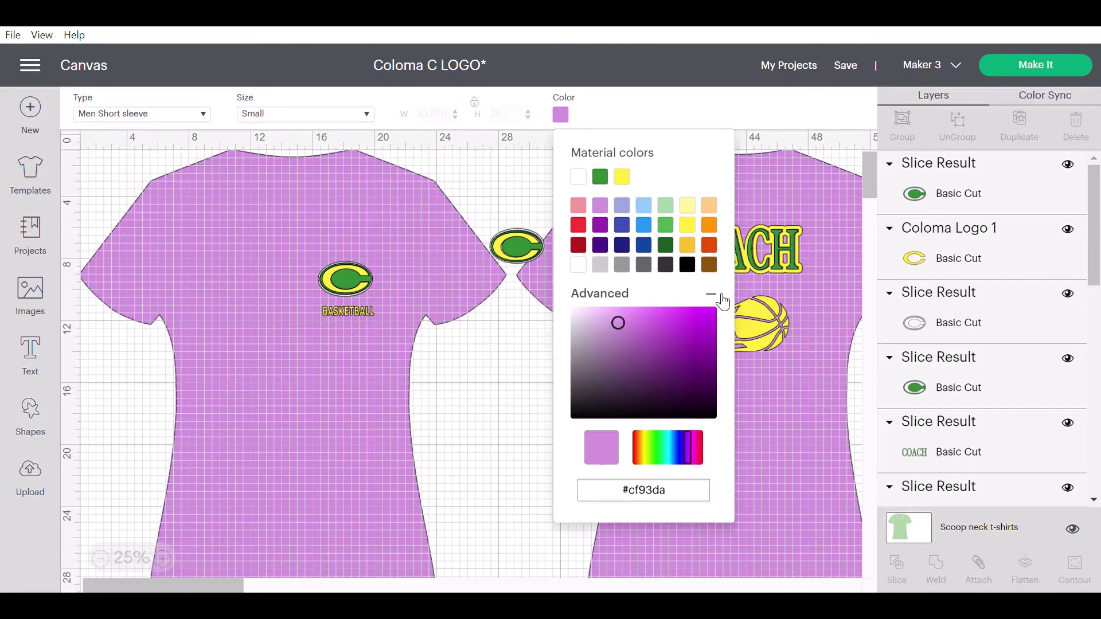
pyautogui.click(590, 355)
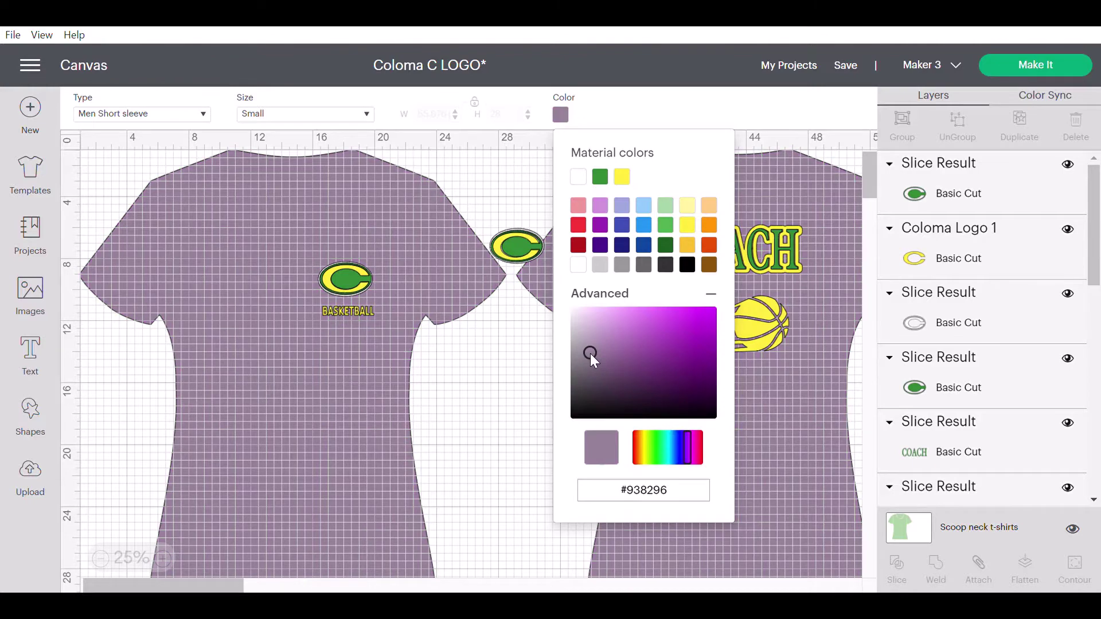
pyautogui.click(632, 380)
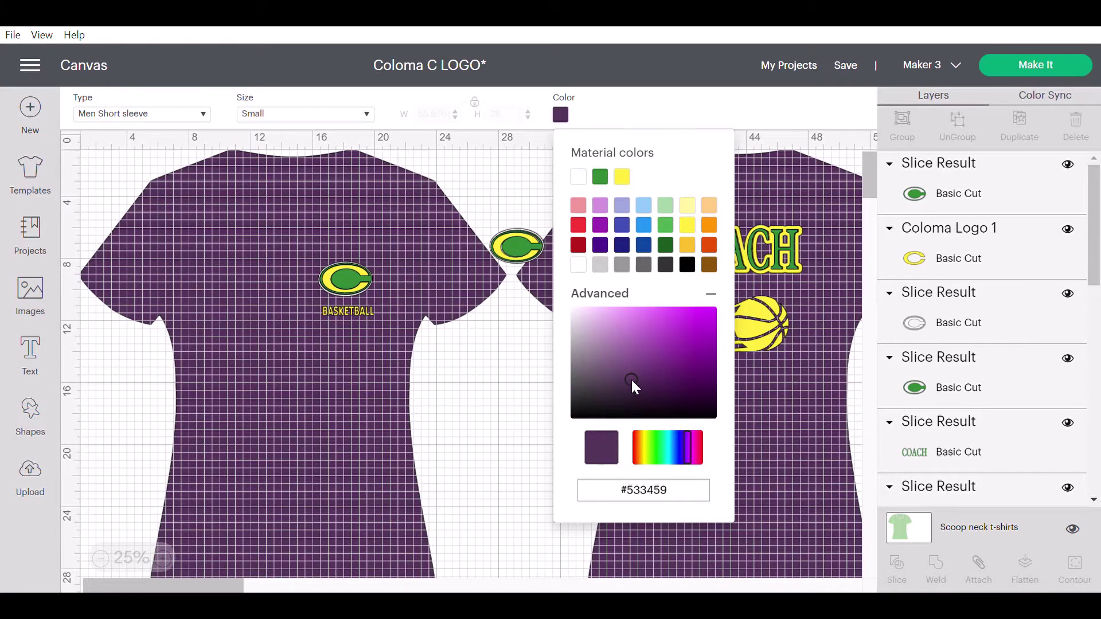
pyautogui.click(691, 265)
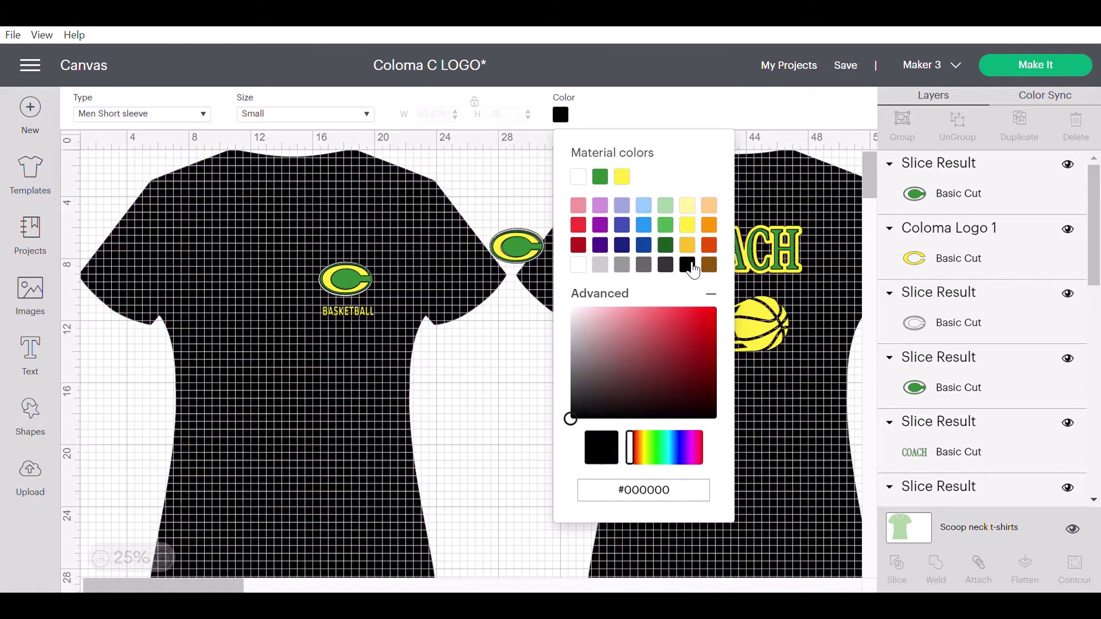
pyautogui.click(500, 369)
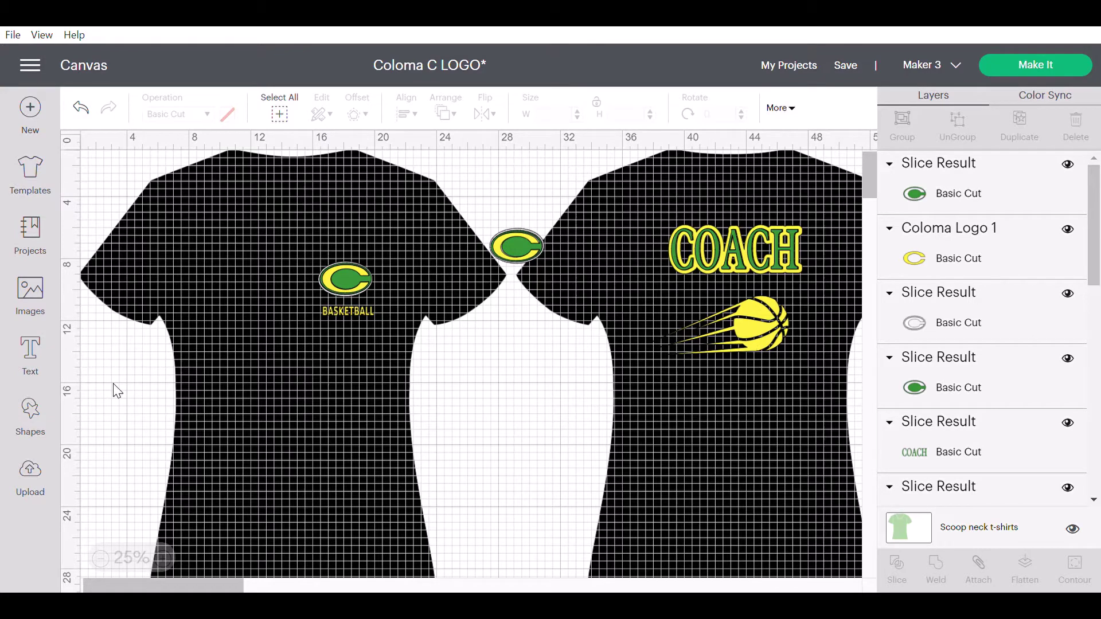
# Upload the green-and-yellow C logo as a complex image and return to background removal
pyautogui.click(32, 475)
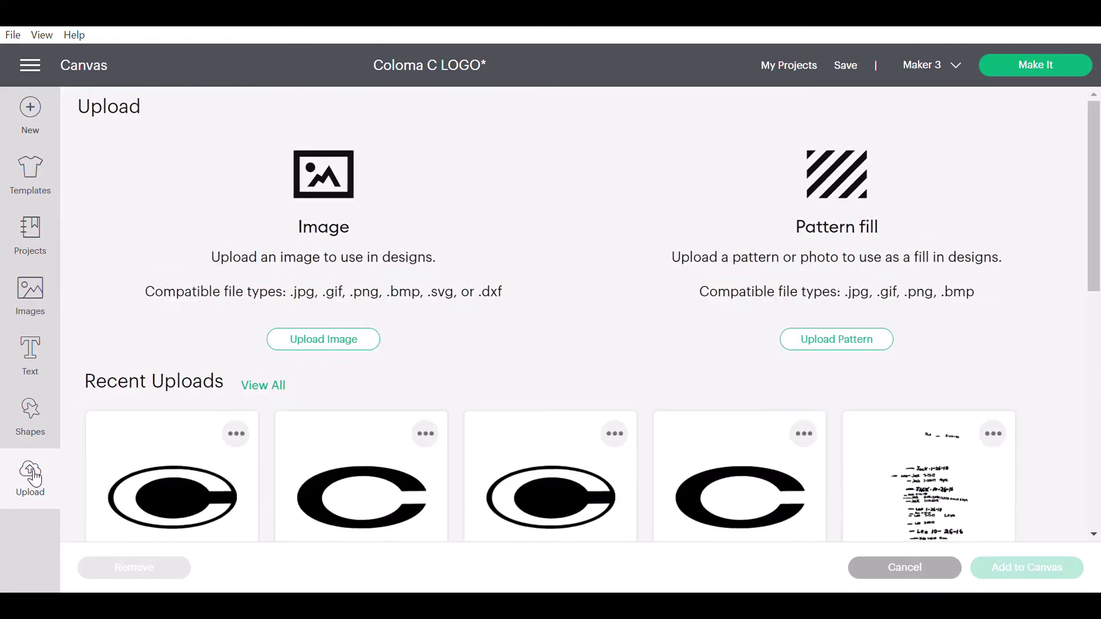
pyautogui.click(334, 339)
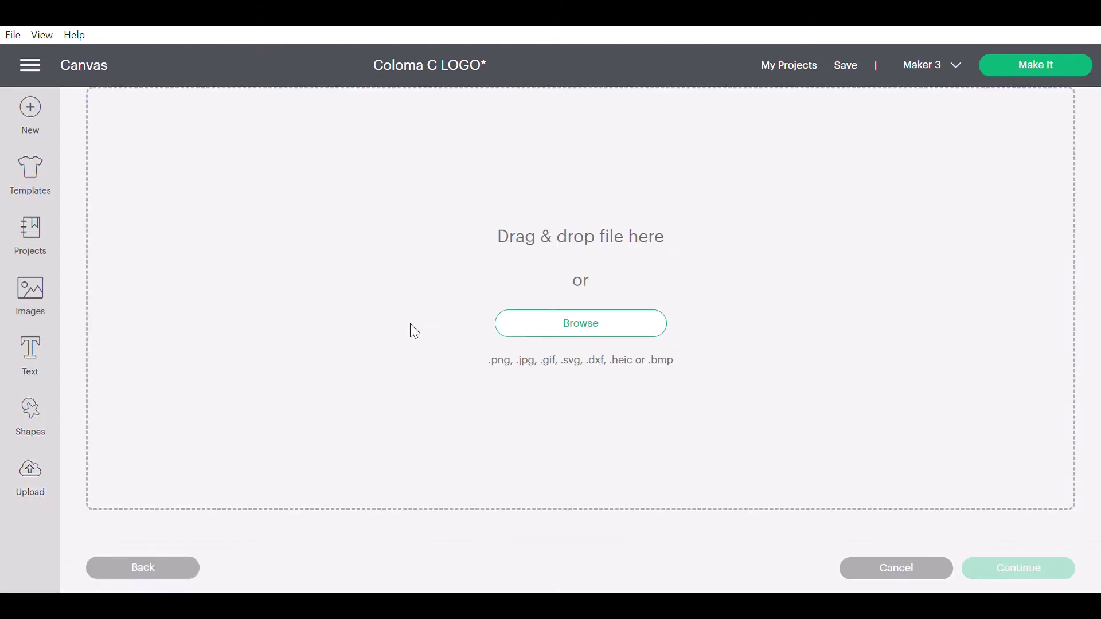
pyautogui.click(617, 326)
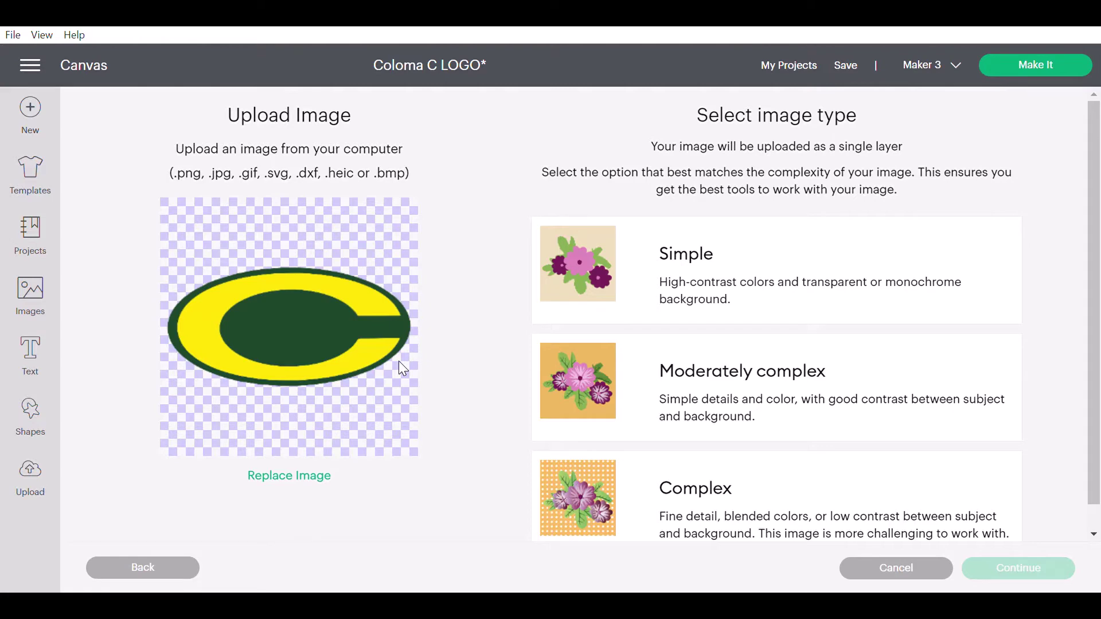
pyautogui.click(648, 491)
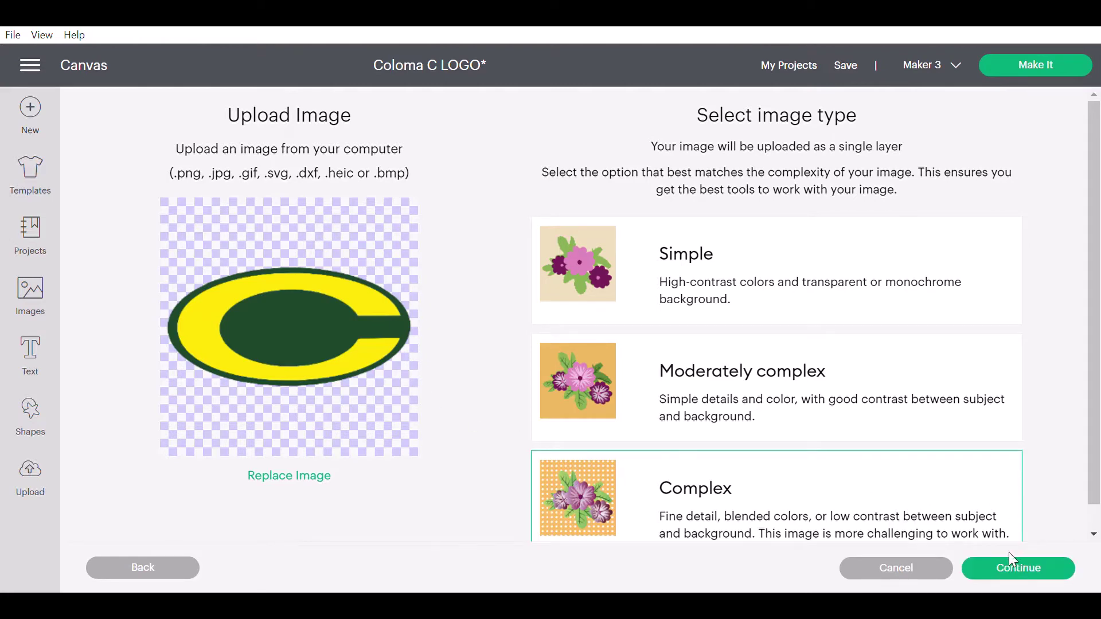
pyautogui.click(1015, 570)
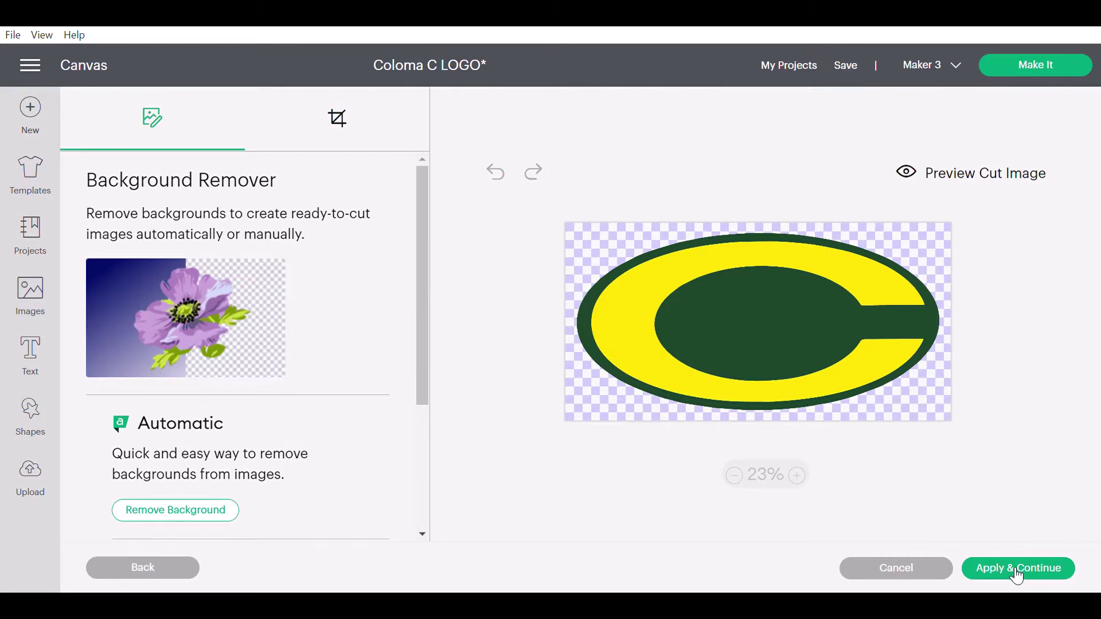
pyautogui.click(1036, 572)
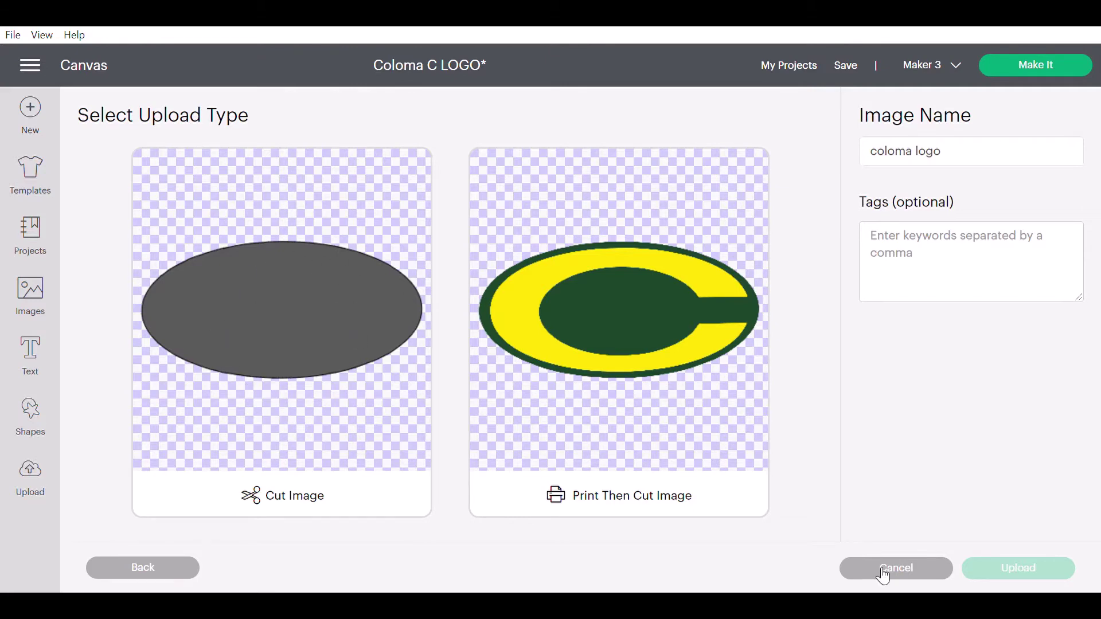
pyautogui.click(170, 575)
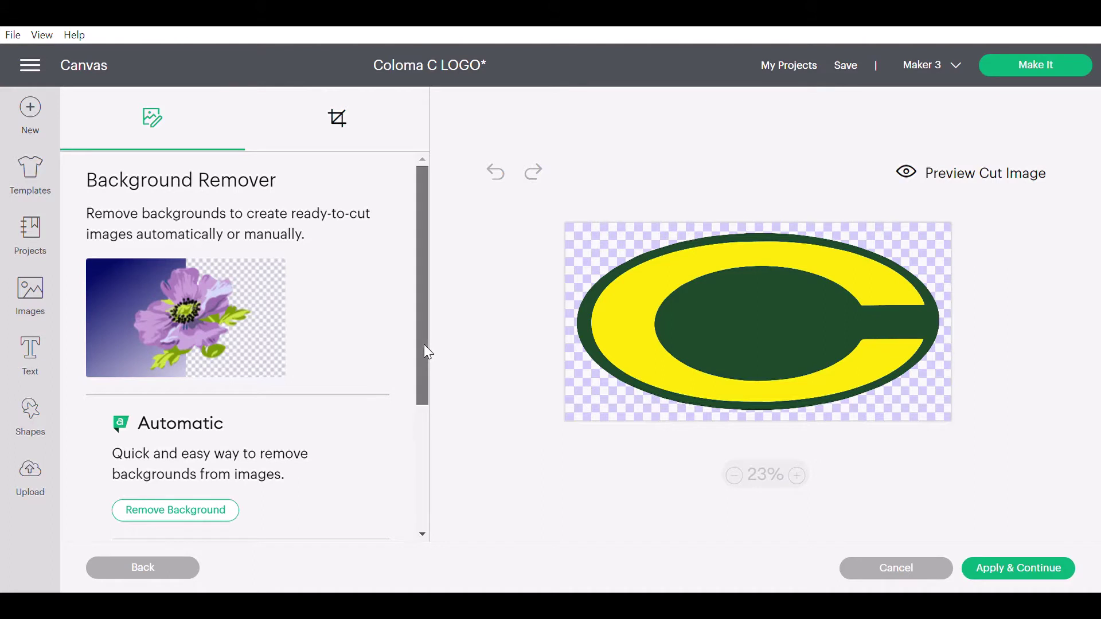
# Remove the dark green areas manually and upload the yellow C as a cut image
pyautogui.moveTo(425, 344); pyautogui.dragTo(425, 477)
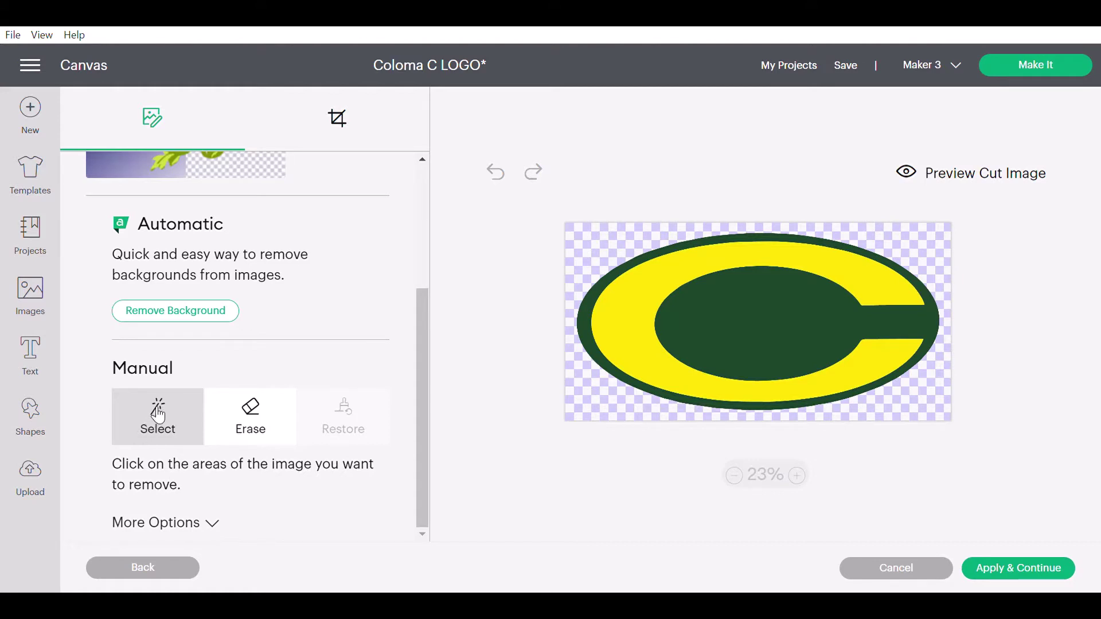
pyautogui.click(749, 337)
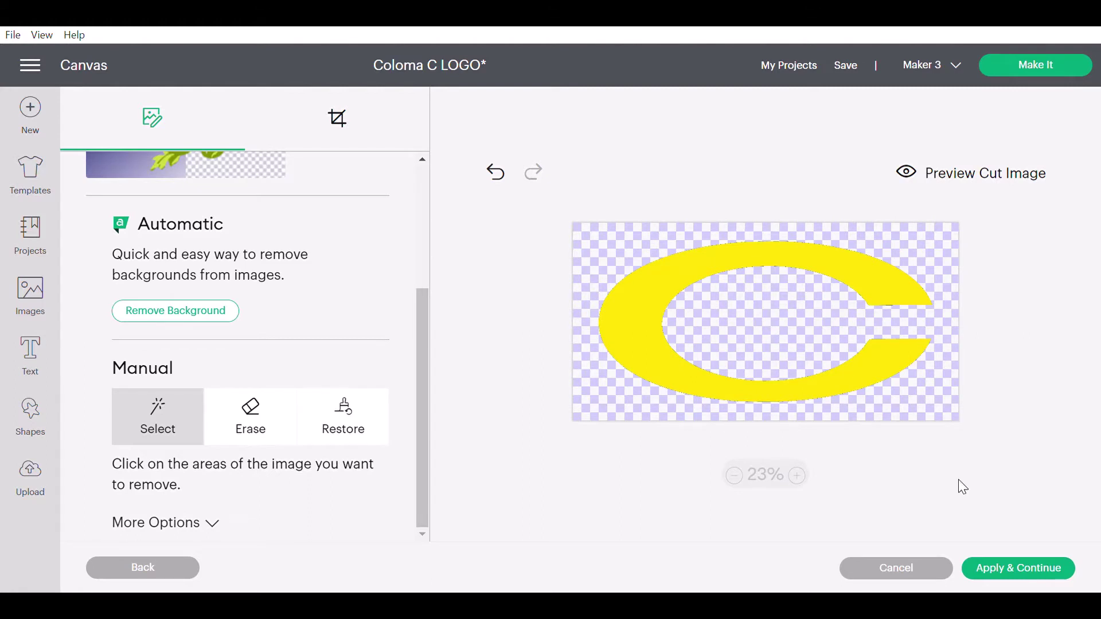
pyautogui.click(1022, 569)
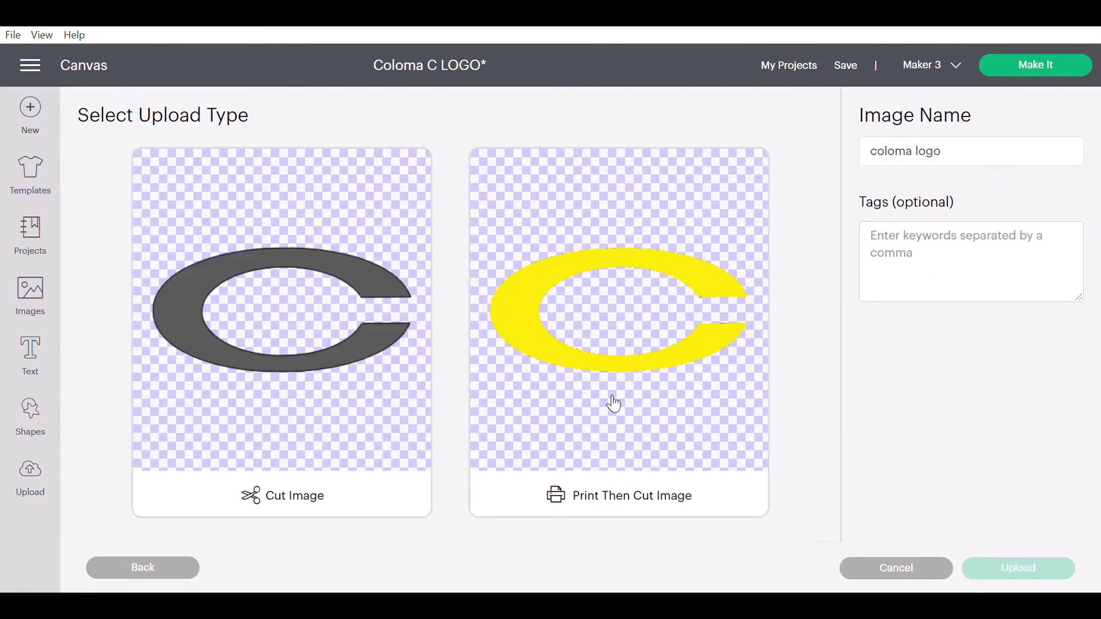
pyautogui.click(269, 463)
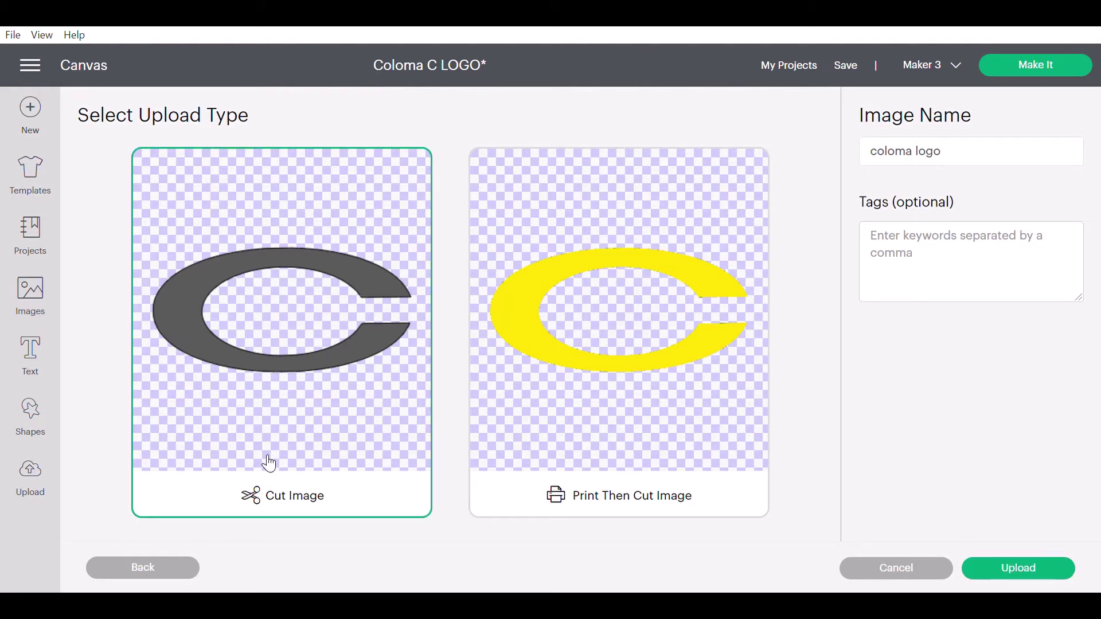
pyautogui.click(1026, 569)
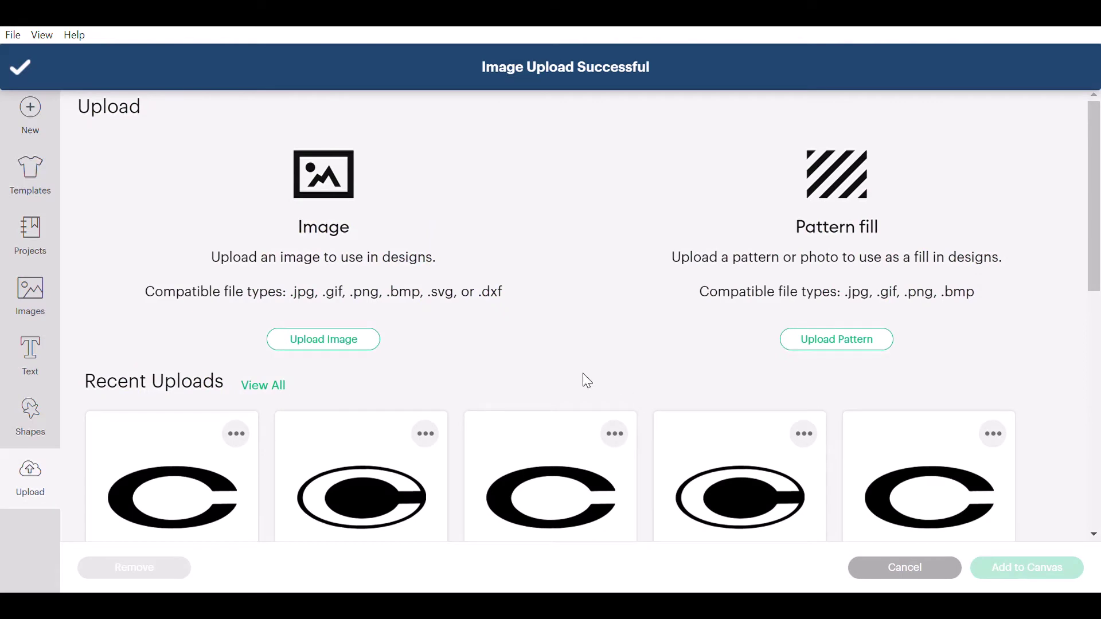
pyautogui.click(331, 340)
# Upload the logo again as complex cut image 'coloma logo' with the yellow C removed
pyautogui.click(585, 327)
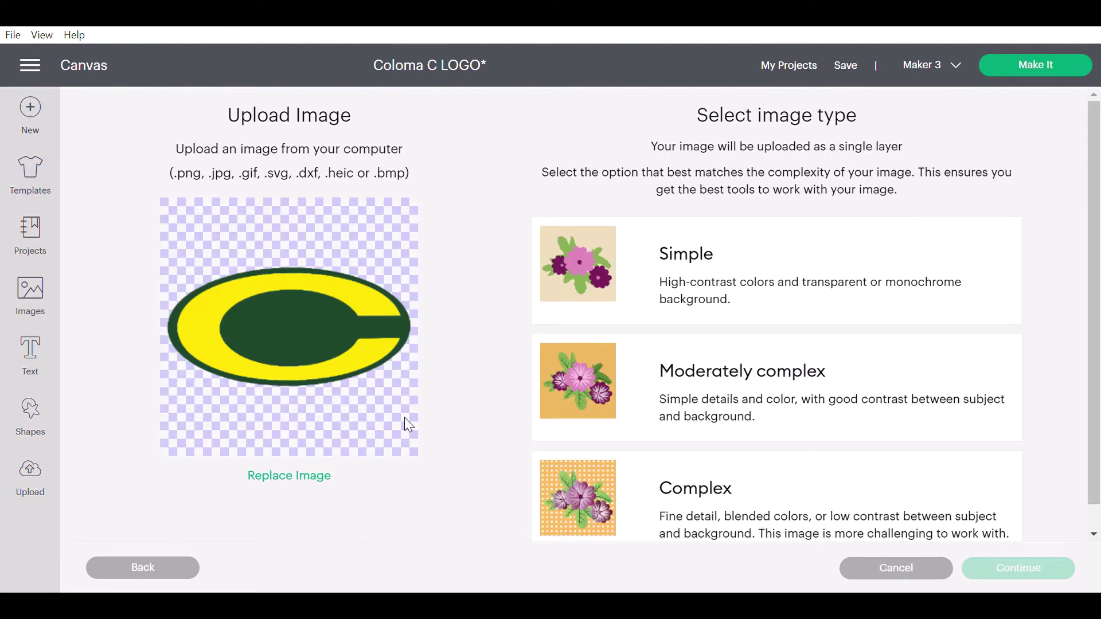
pyautogui.click(670, 493)
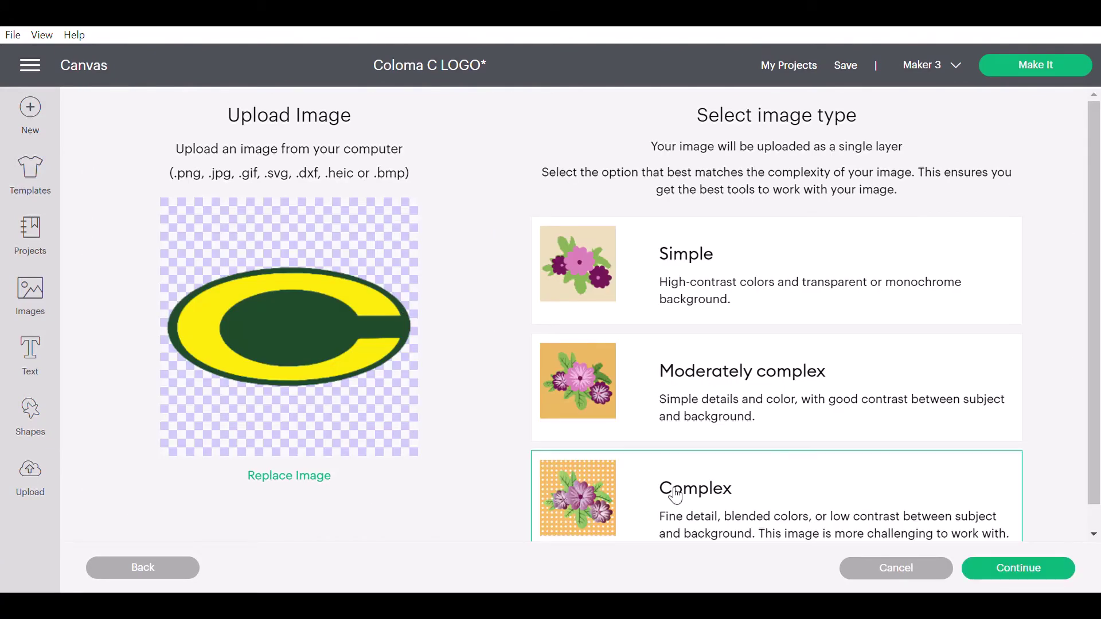
pyautogui.click(1025, 567)
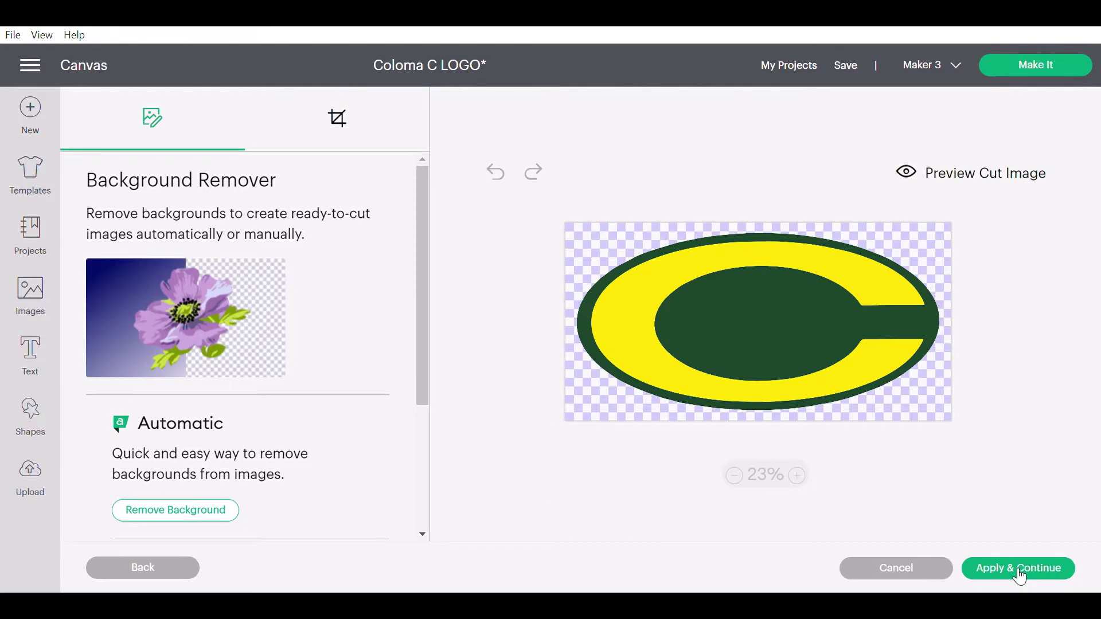
pyautogui.click(640, 325)
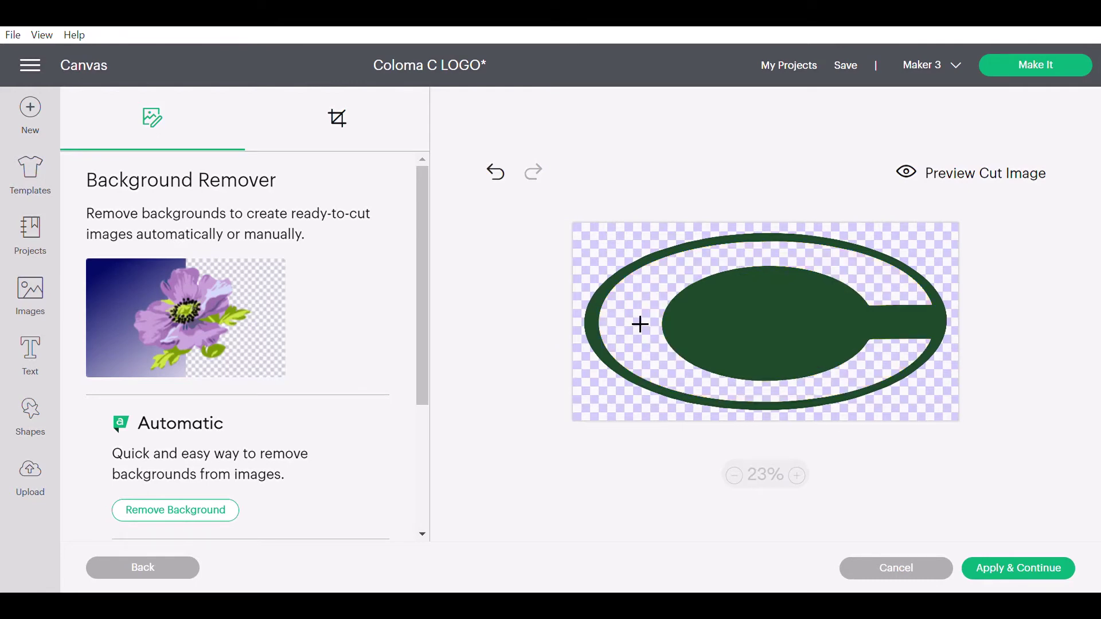
pyautogui.click(1029, 571)
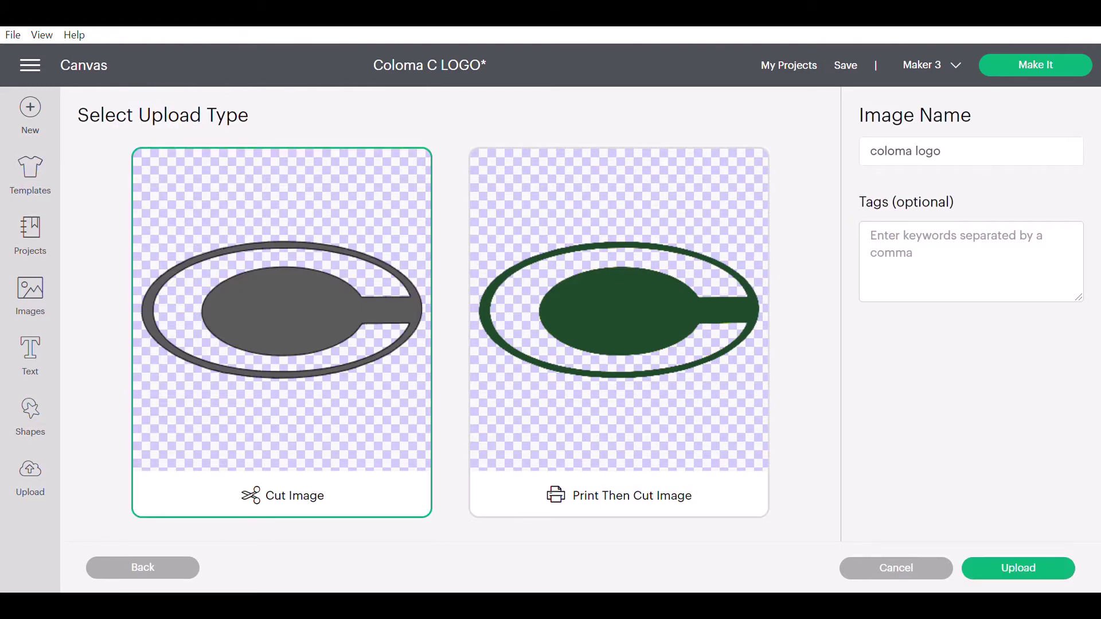
pyautogui.click(1044, 562)
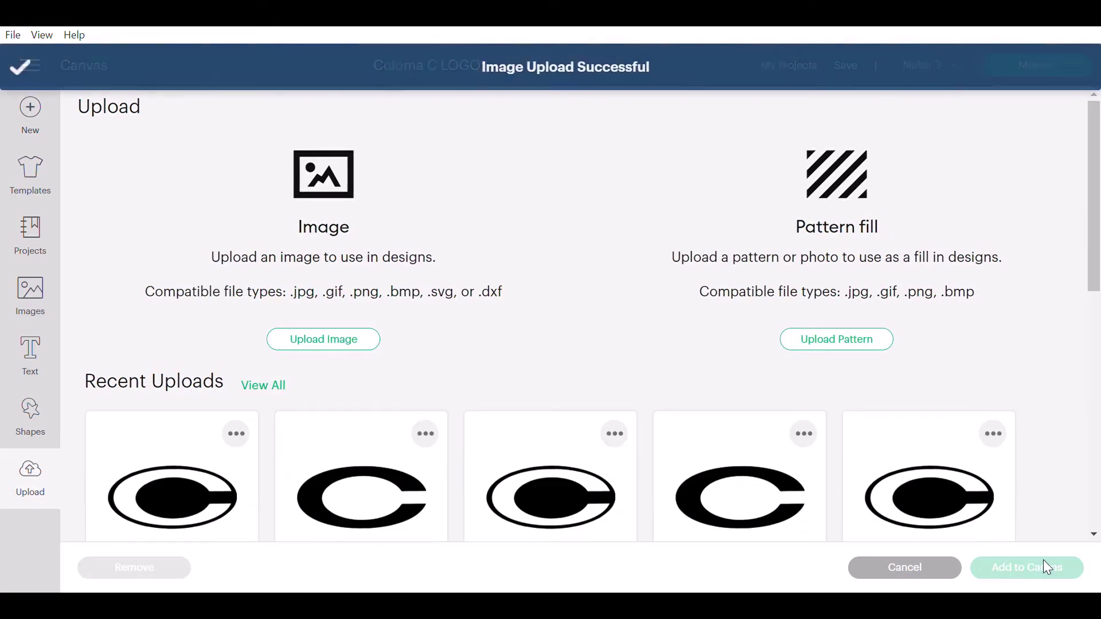
pyautogui.click(343, 494)
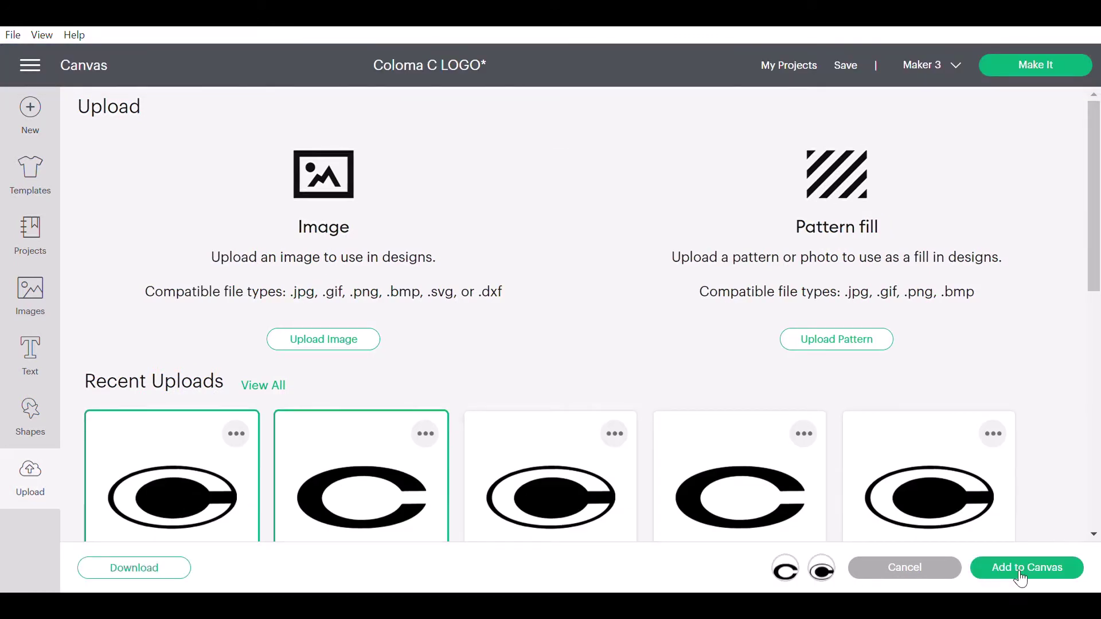
# Add both C logo uploads to the canvas, resize to about 16.9 × 8.2 in, and position on the shirt
pyautogui.click(1039, 569)
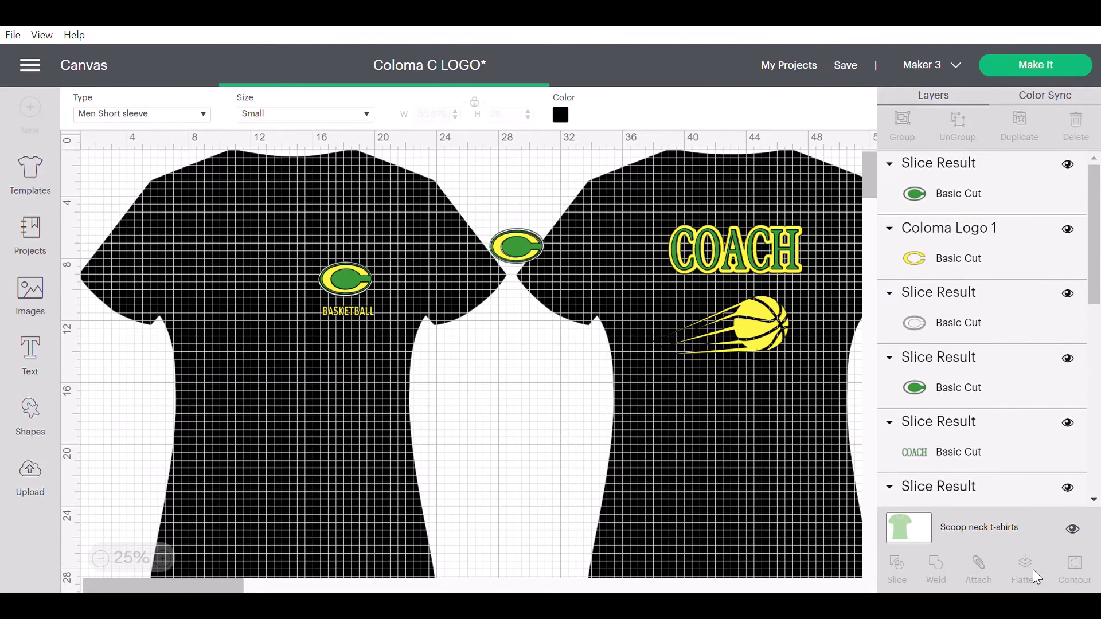
pyautogui.moveTo(384, 295); pyautogui.dragTo(540, 458)
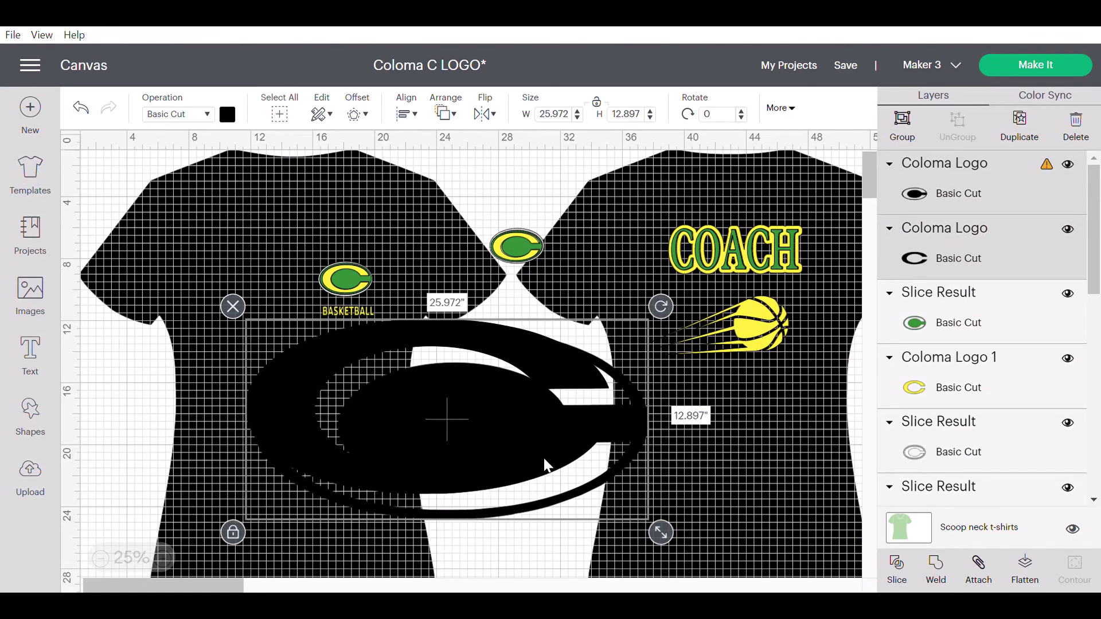
pyautogui.moveTo(666, 534); pyautogui.dragTo(526, 466)
pyautogui.moveTo(381, 397); pyautogui.dragTo(481, 448)
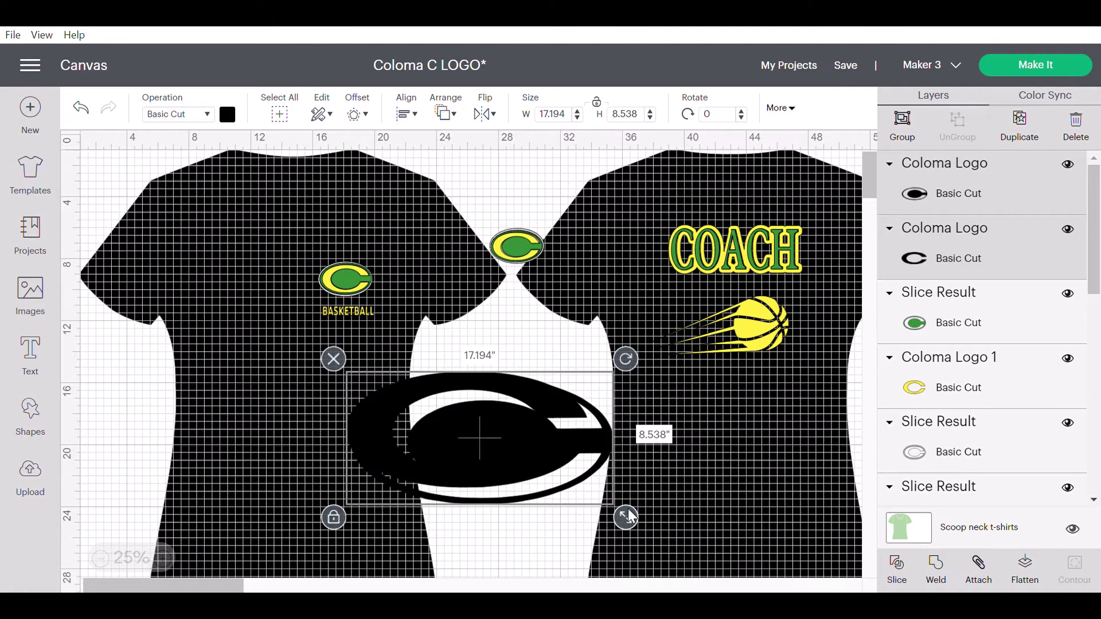
pyautogui.moveTo(515, 453)
pyautogui.mouseDown()
pyautogui.moveTo(584, 464)
pyautogui.moveTo(520, 434)
pyautogui.mouseUp()
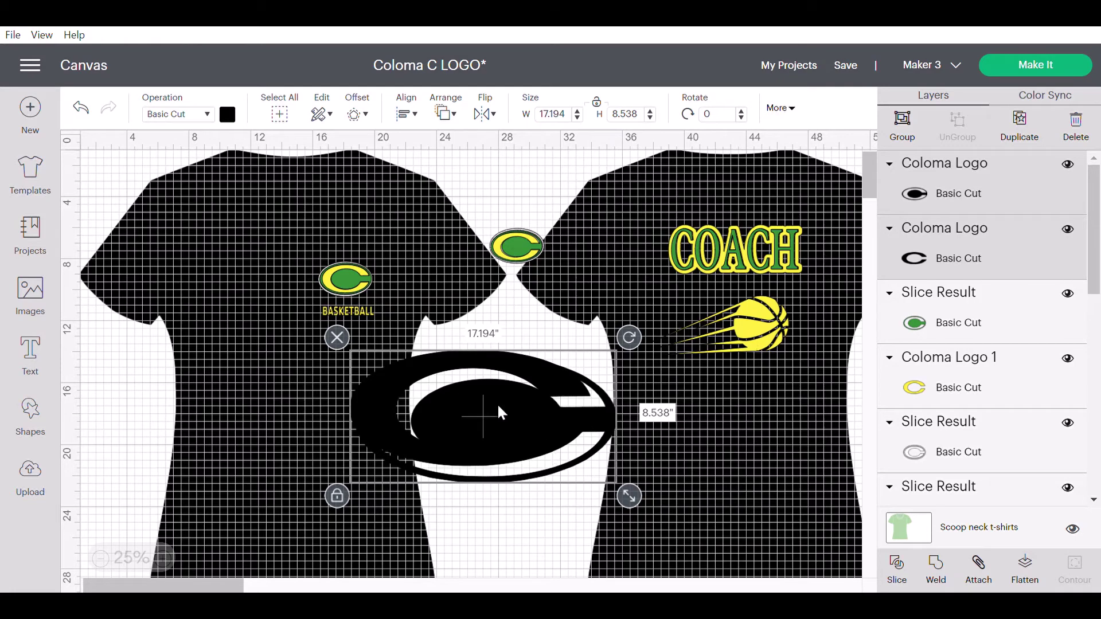
pyautogui.moveTo(529, 373); pyautogui.dragTo(572, 388)
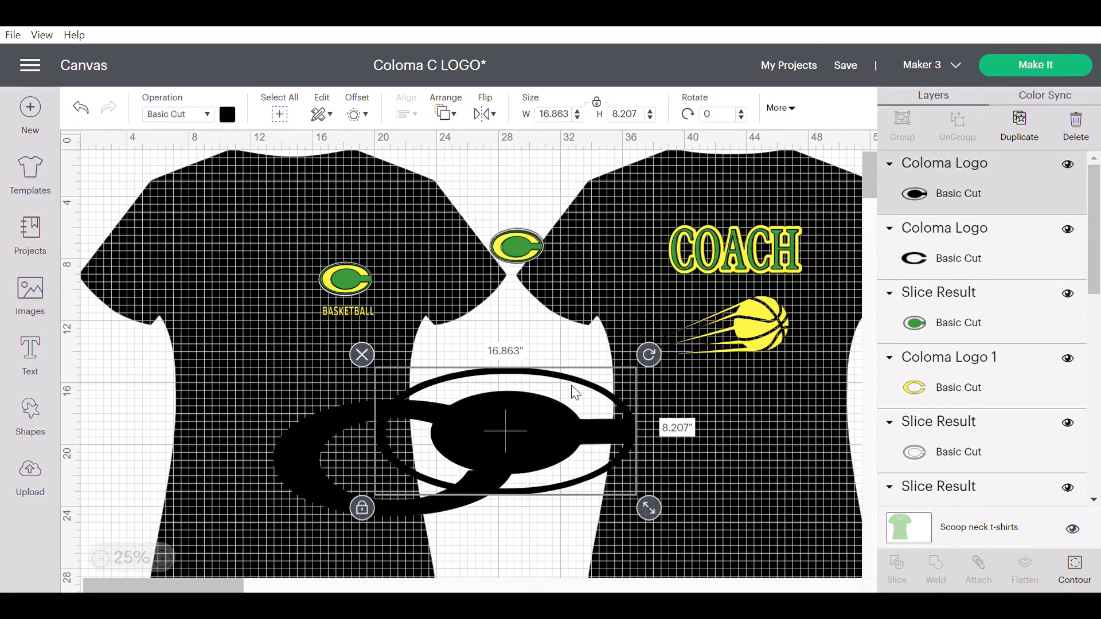
# Make the oval layer green and the C layer yellow
pyautogui.click(228, 115)
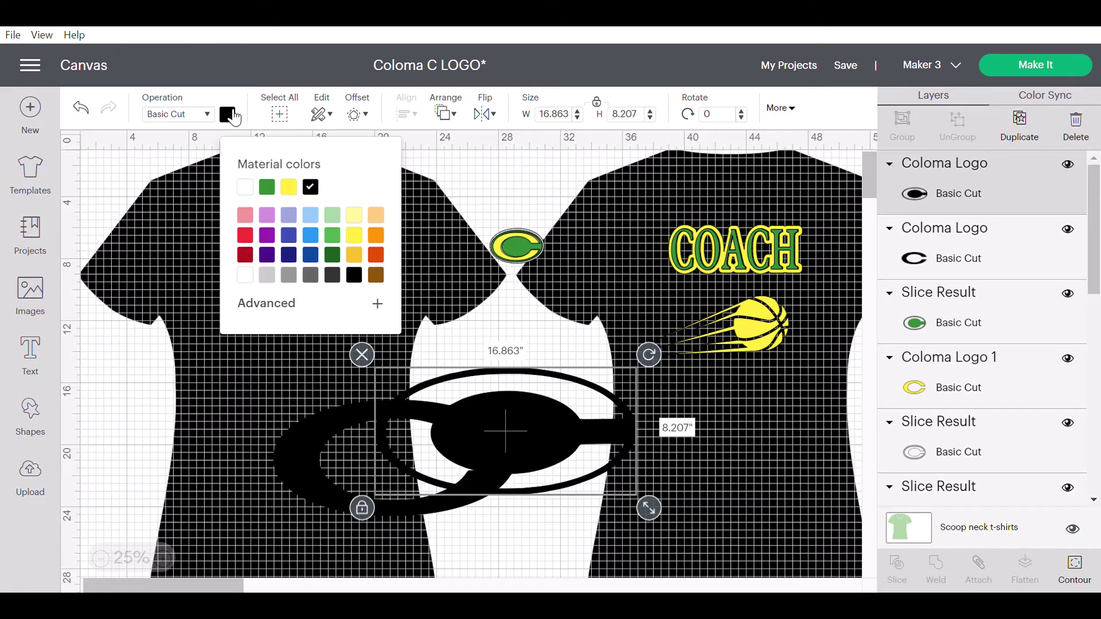
pyautogui.click(267, 187)
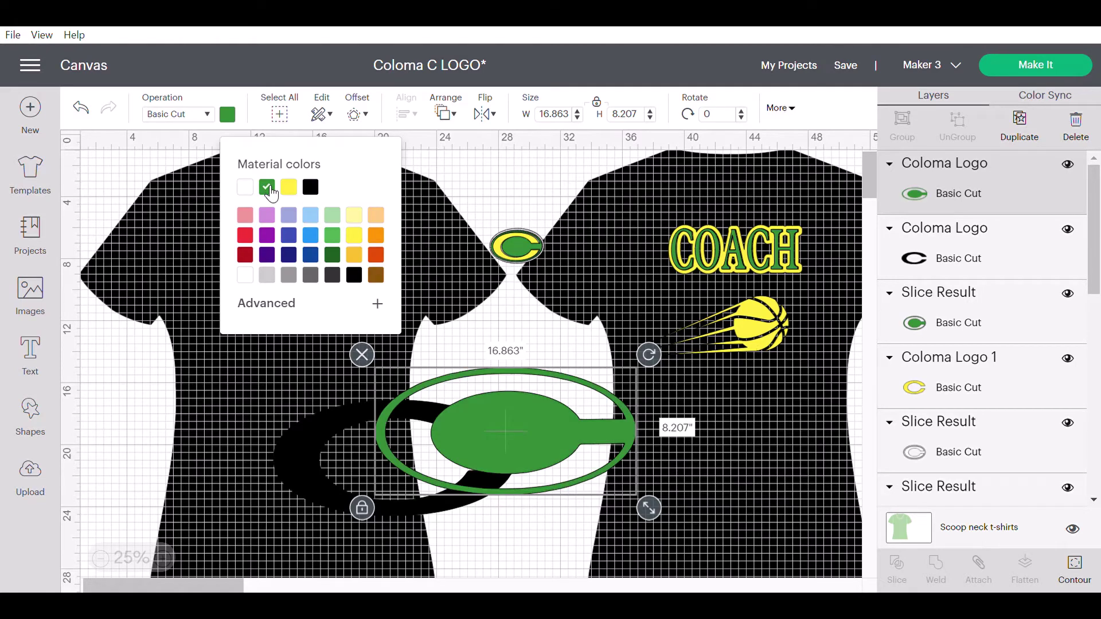
pyautogui.click(315, 413)
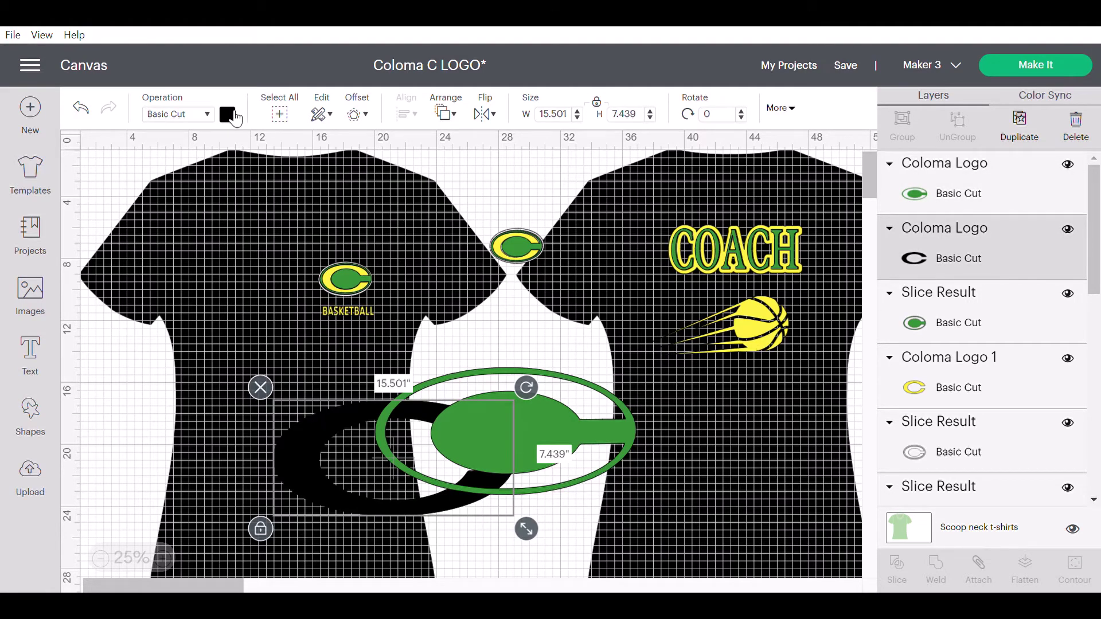
pyautogui.click(227, 114)
pyautogui.click(288, 184)
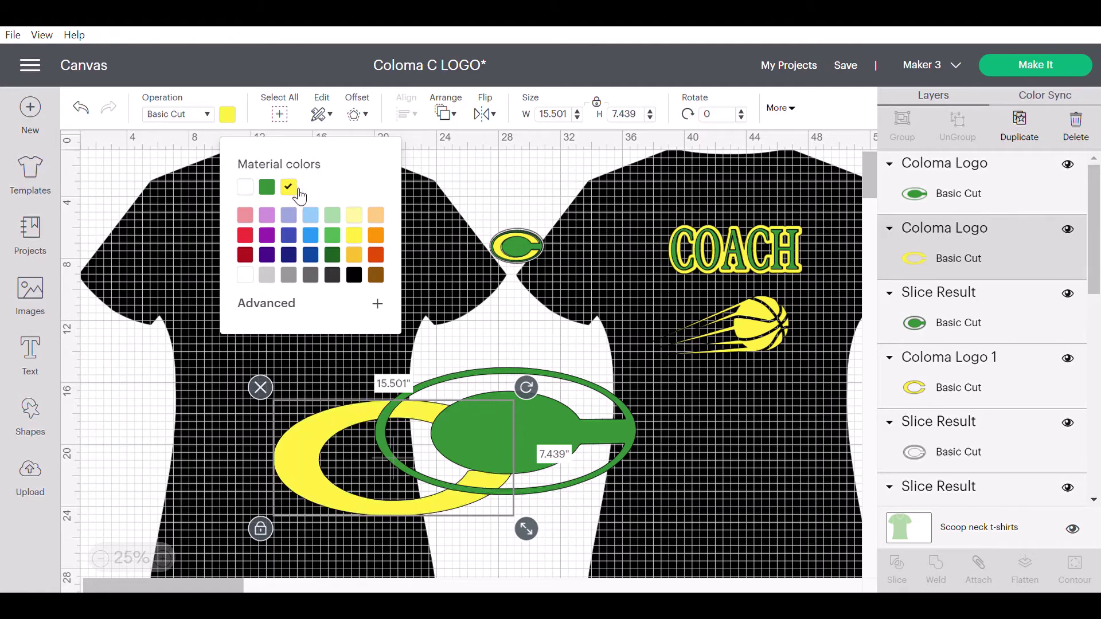
# Align the yellow C on the green oval and select both logo layers together
pyautogui.moveTo(348, 411); pyautogui.dragTo(462, 385)
pyautogui.click(353, 349)
pyautogui.moveTo(360, 354); pyautogui.dragTo(551, 510)
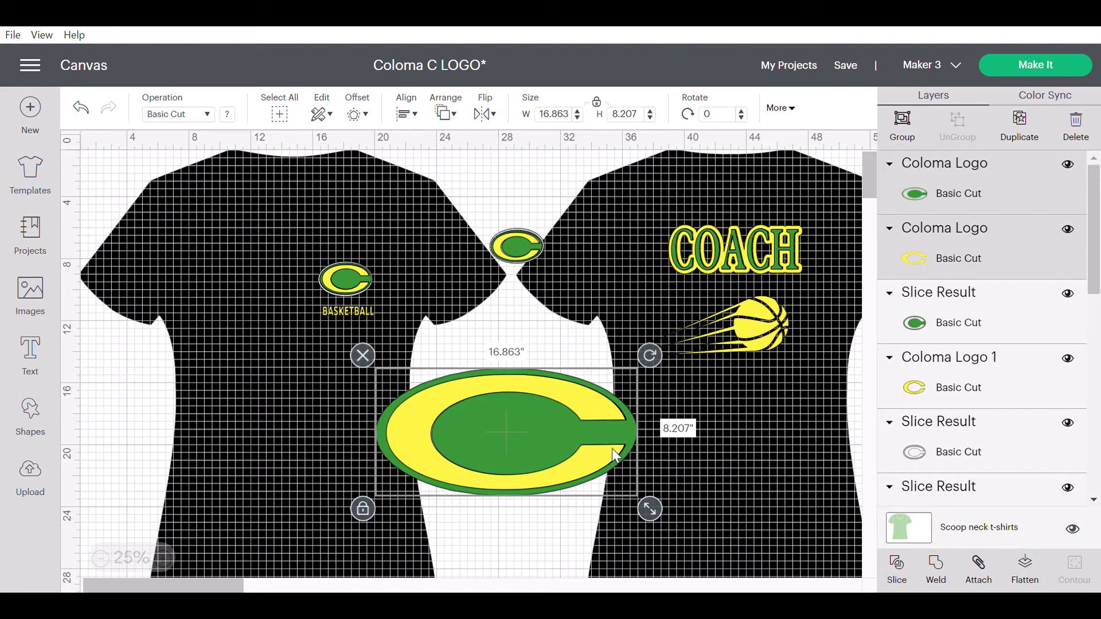
pyautogui.click(367, 116)
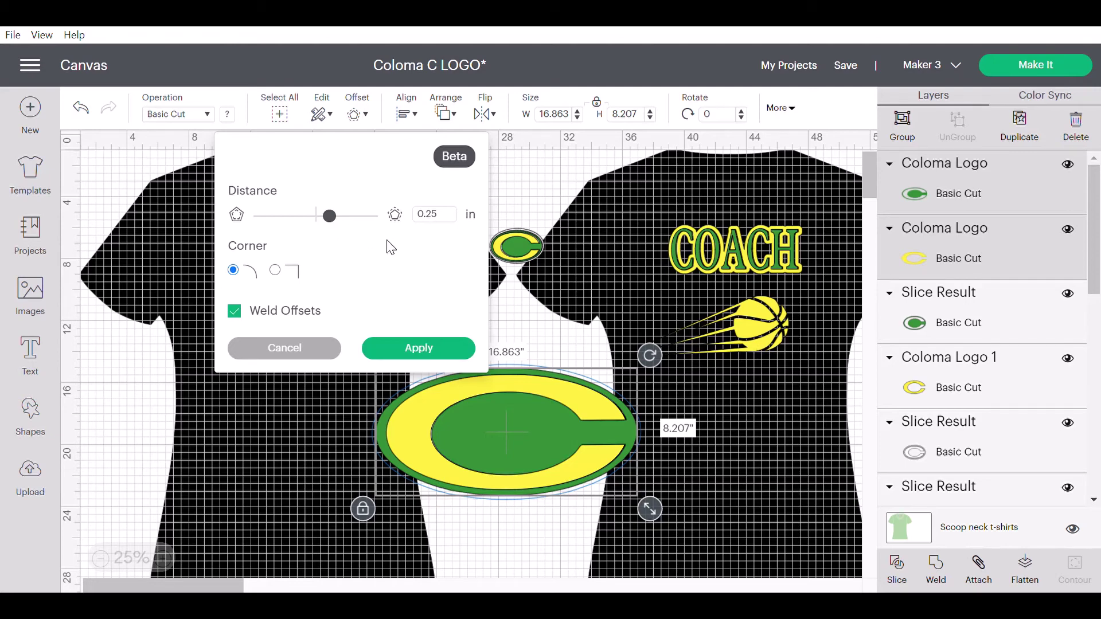
# Create a 0.25 in offset behind the logo and colour it white
pyautogui.click(418, 348)
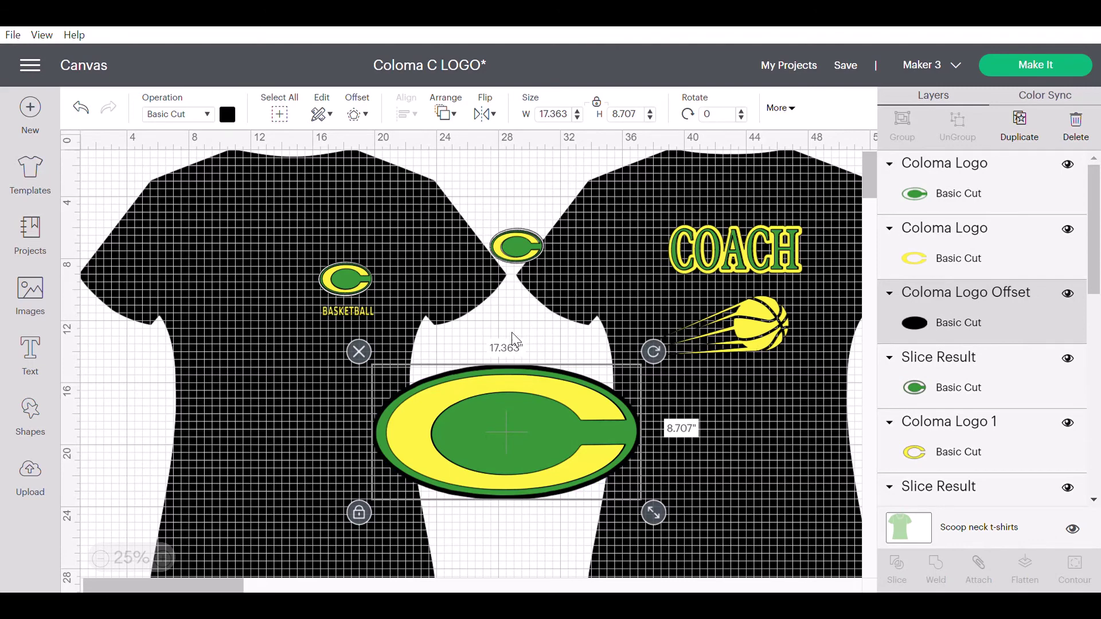
pyautogui.click(227, 114)
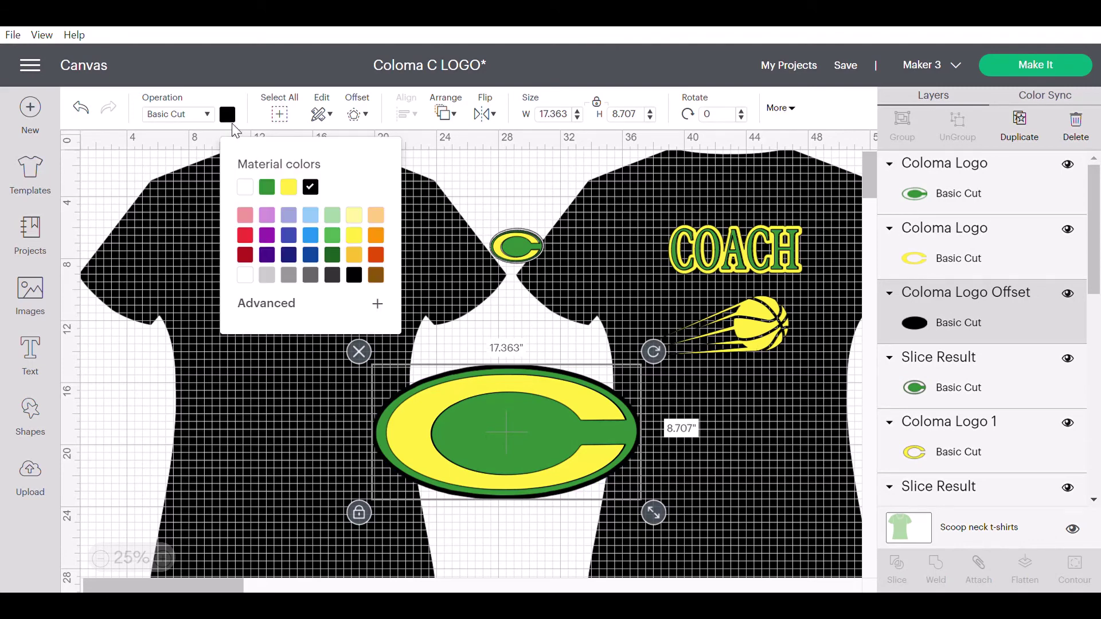
pyautogui.click(246, 188)
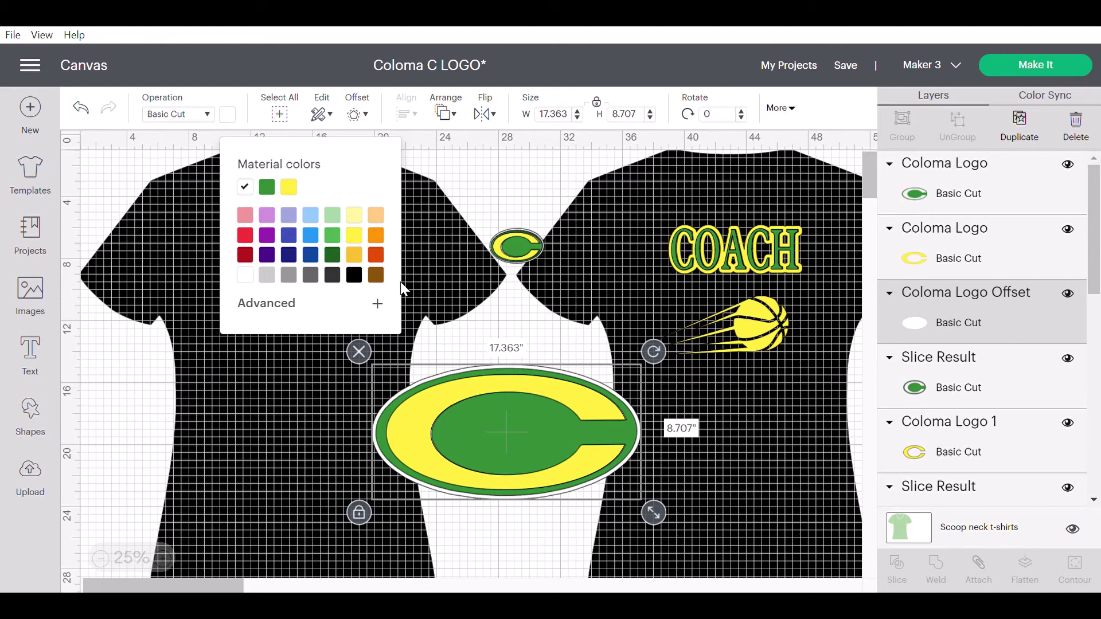
pyautogui.click(484, 338)
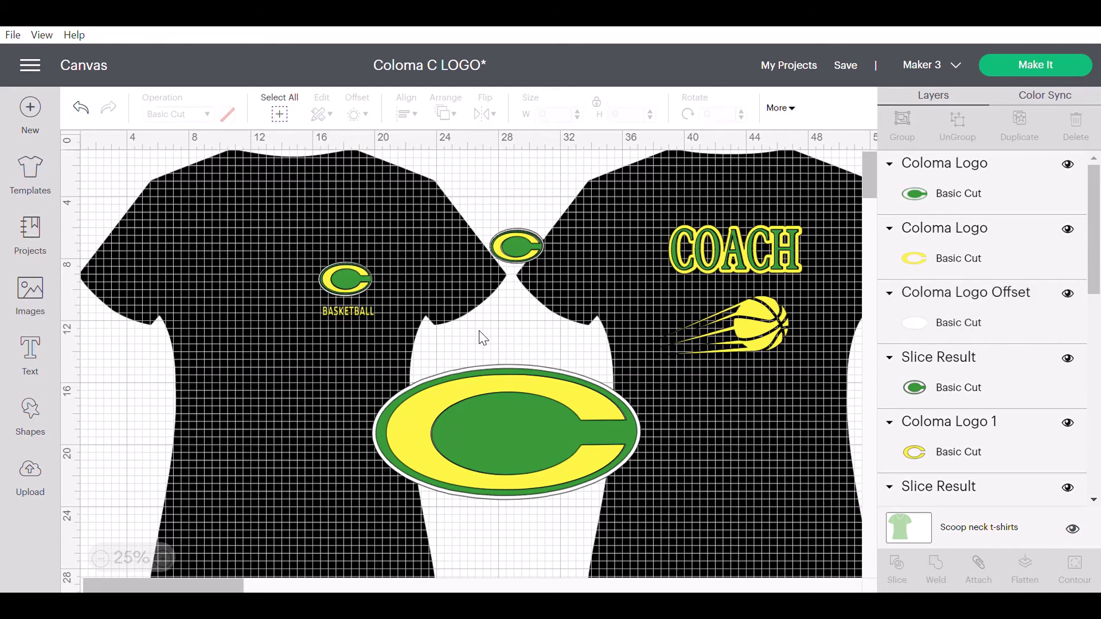
# Re-stack the green oval and yellow C layers over the white offset
pyautogui.click(511, 413)
pyautogui.moveTo(511, 413); pyautogui.dragTo(522, 494)
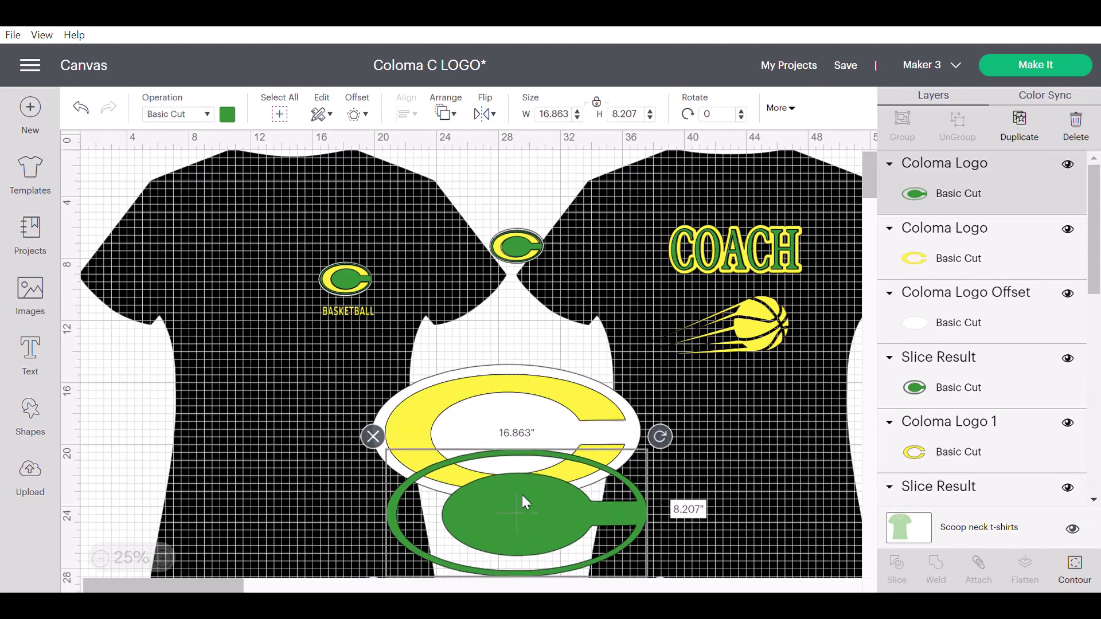
pyautogui.click(534, 395)
pyautogui.moveTo(534, 395)
pyautogui.mouseDown()
pyautogui.moveTo(565, 490)
pyautogui.moveTo(529, 355)
pyautogui.moveTo(537, 393)
pyautogui.mouseUp()
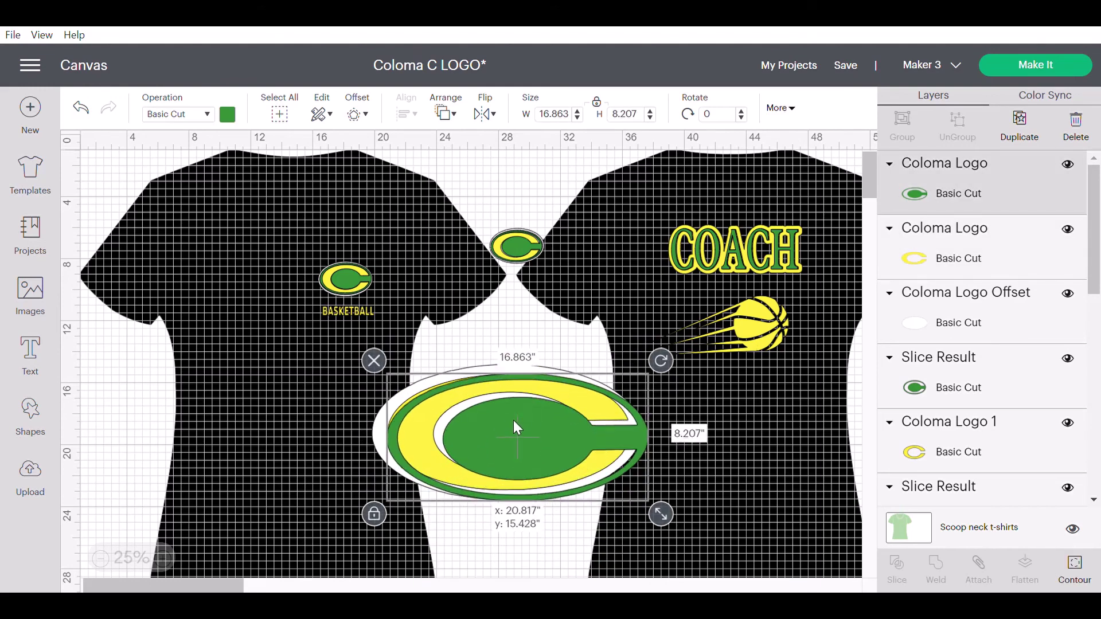